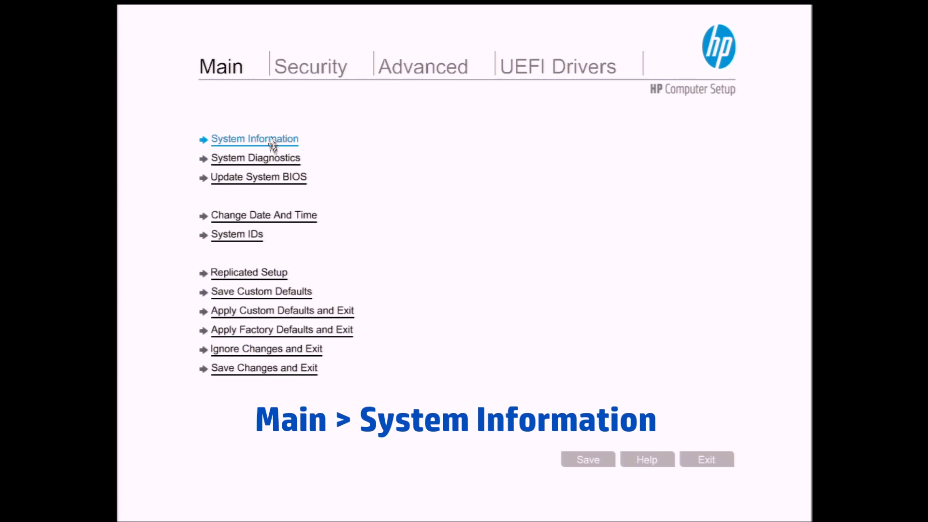
- Open the System Information page in the BIOS setup to check the installed BIOS version
click(273, 141)
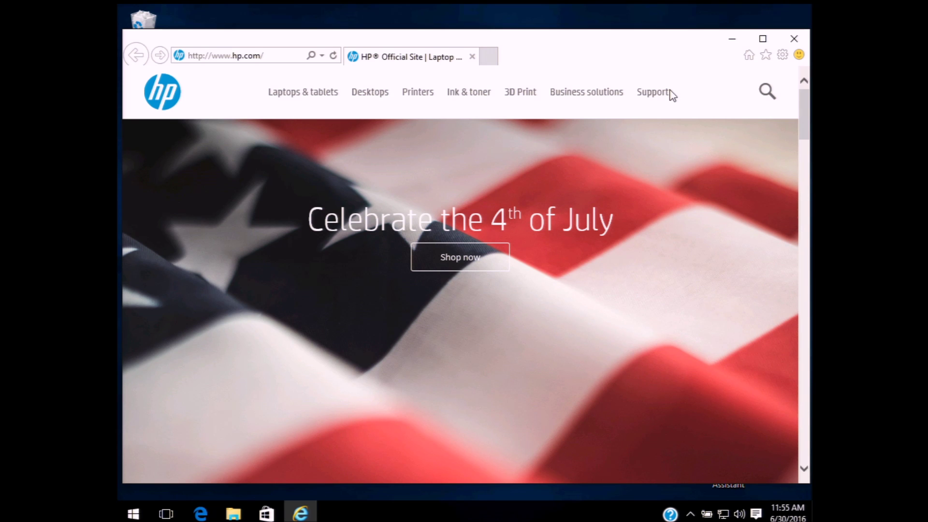
- Open the Software & drivers page of HP's support site
mouse_move(657, 96)
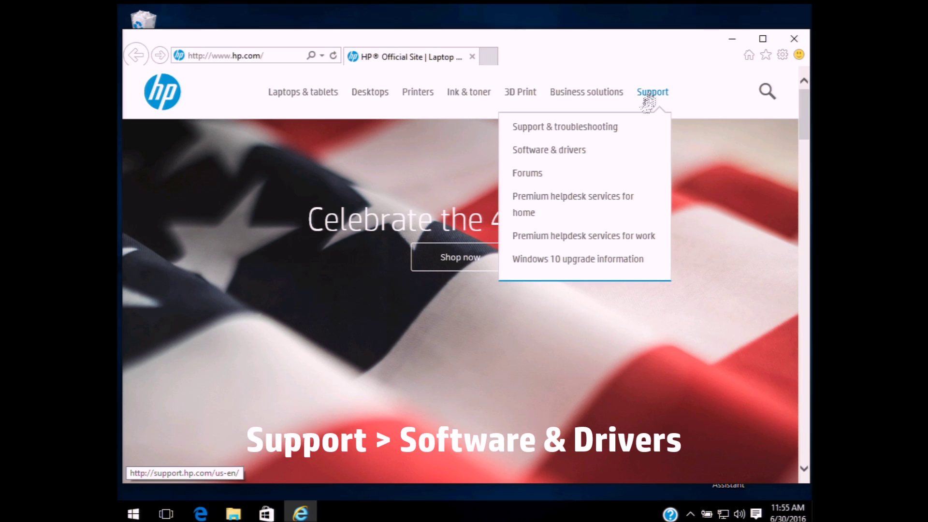
click(556, 151)
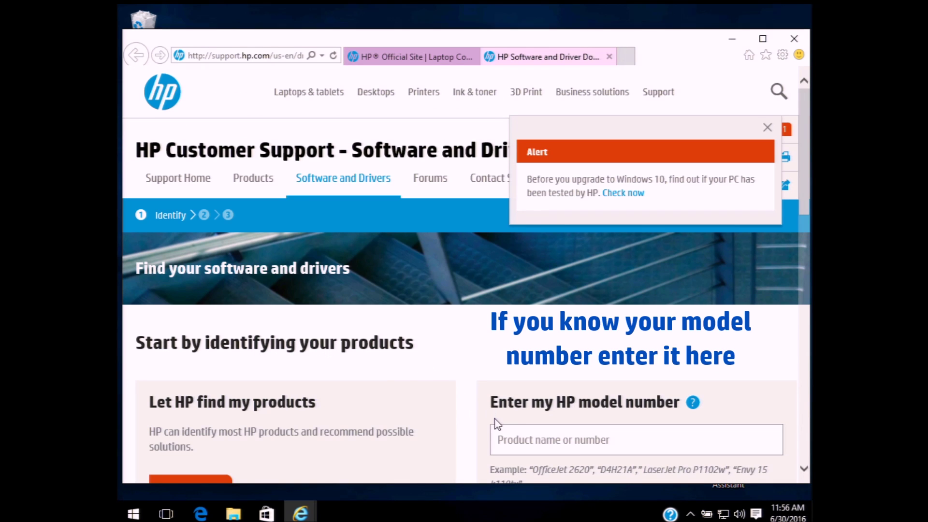
- Search for the model "zbook 17 g3" and open the HP ZBook 17 G3 Base Model Mobile Workstation result
click(517, 432)
text(zbook 17 g3)
key(Return)
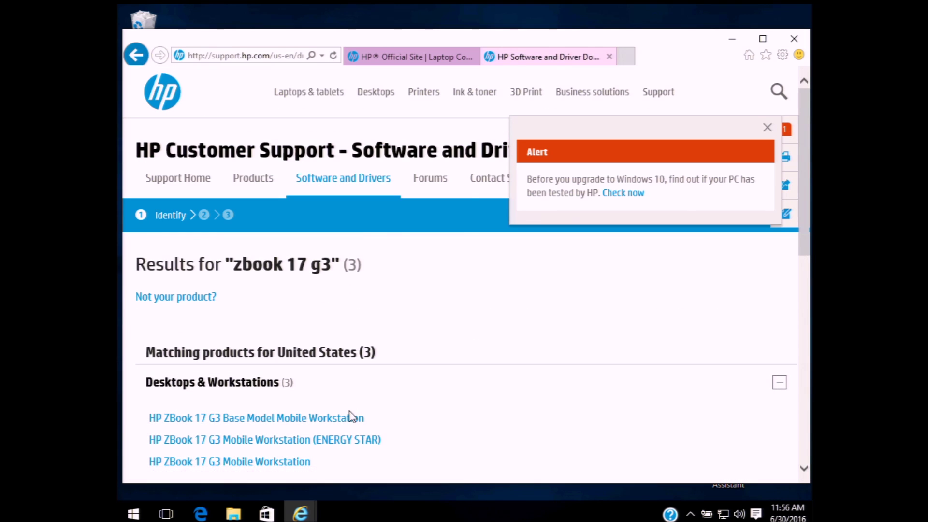
click(352, 418)
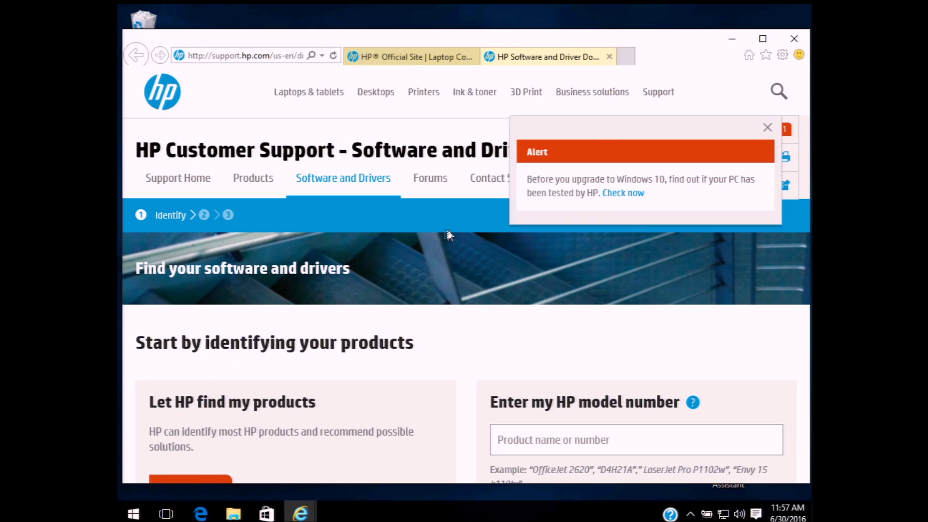
- Let HP identify the product automatically and select the HP ZBook 17 G3 Mobile Workstation (ENERGY STAR)
scroll(244, 392, down, 3)
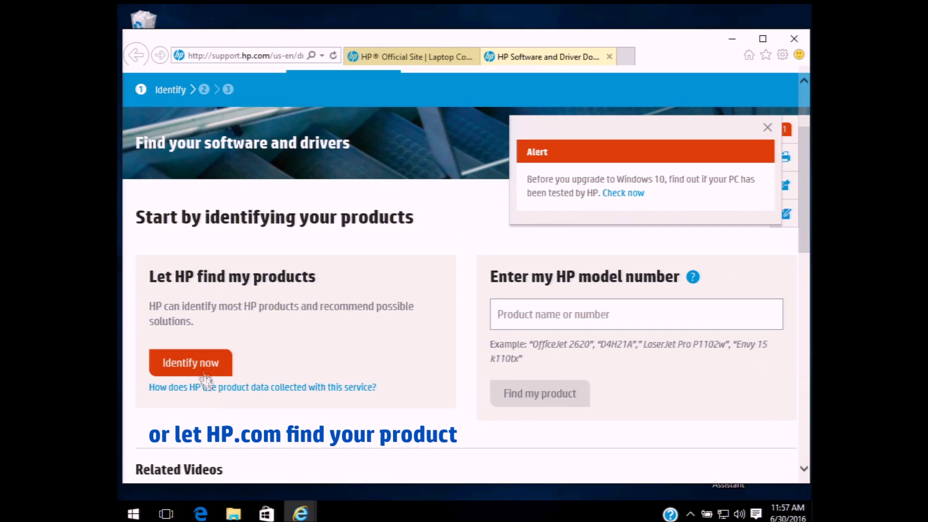
click(201, 370)
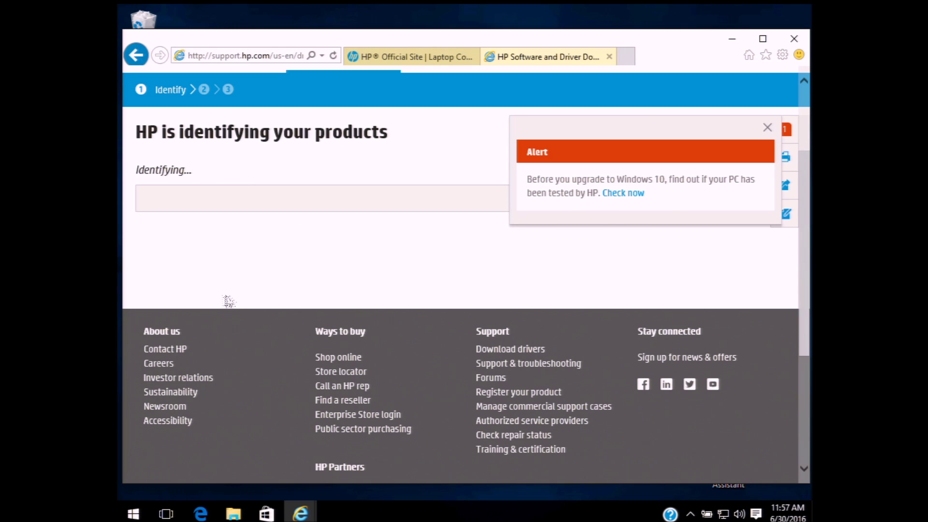
scroll(233, 309, down, 3)
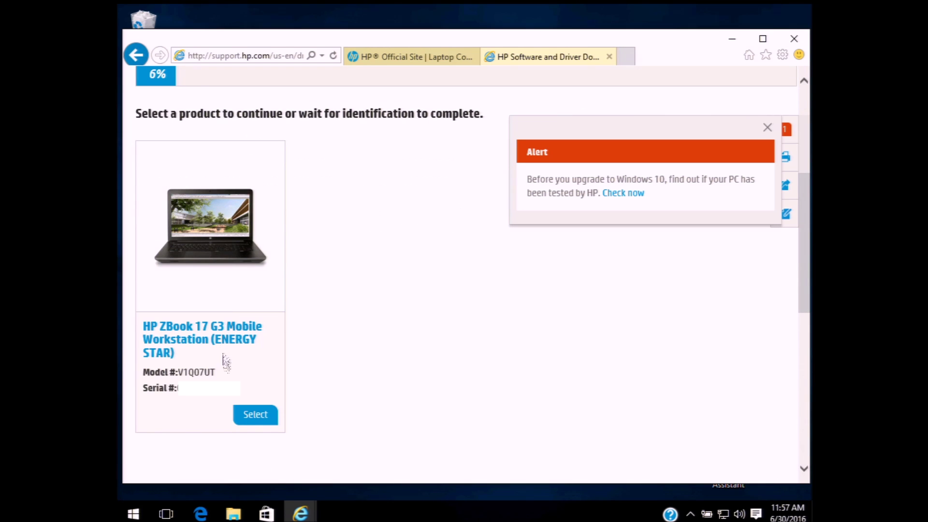
click(249, 415)
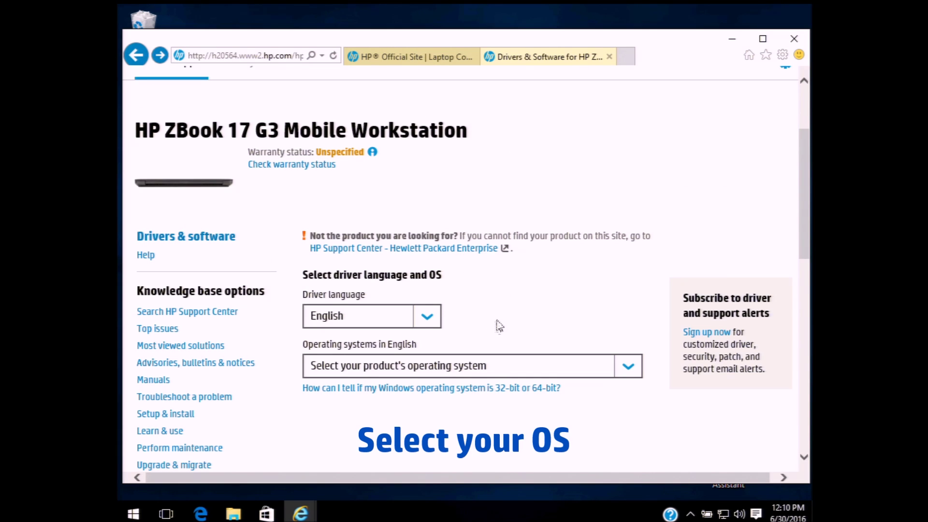
- Set the operating system to Microsoft Windows 10 (64-bit) and expand the BIOS category of the driver list
click(620, 370)
click(552, 280)
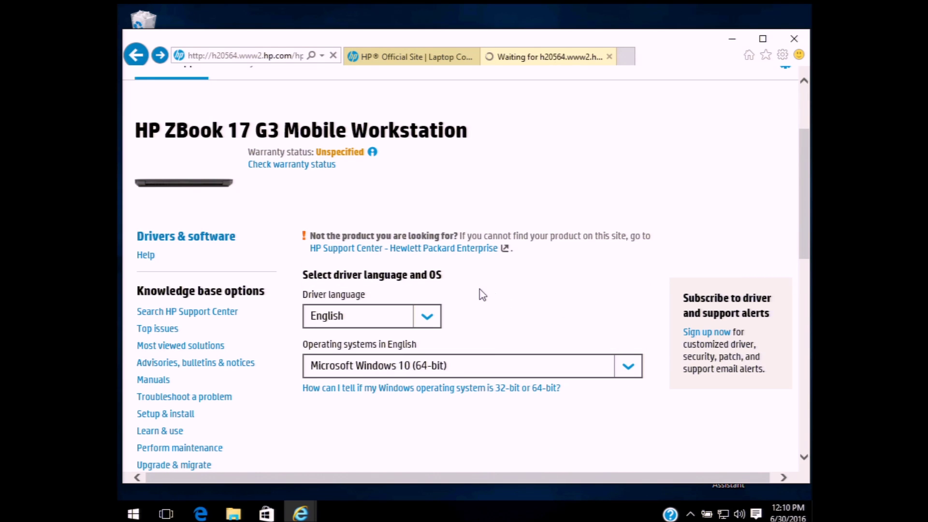
scroll(424, 277, down, 10)
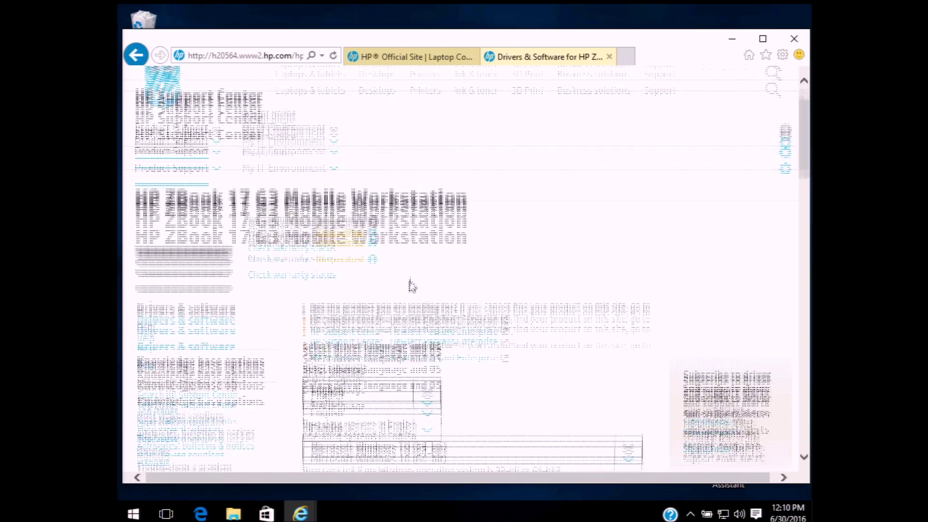
scroll(342, 290, down, 3)
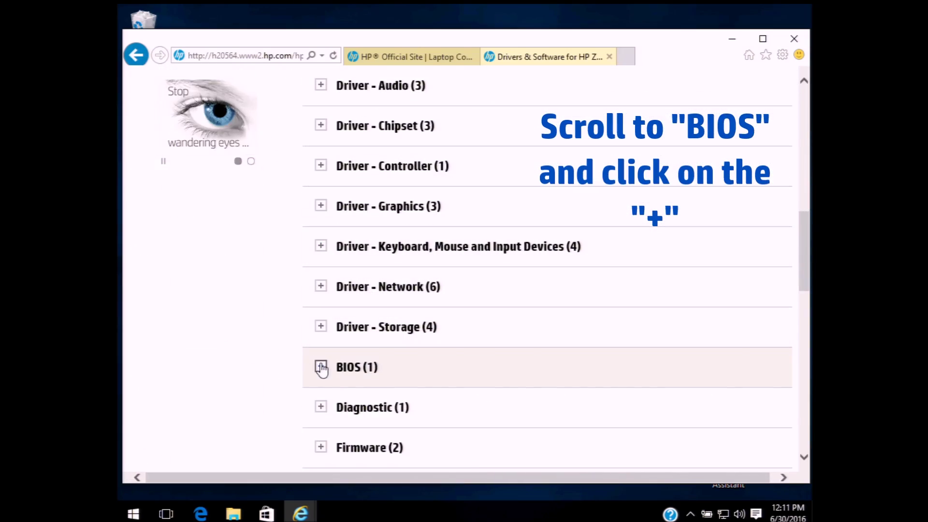
click(320, 367)
scroll(394, 373, down, 3)
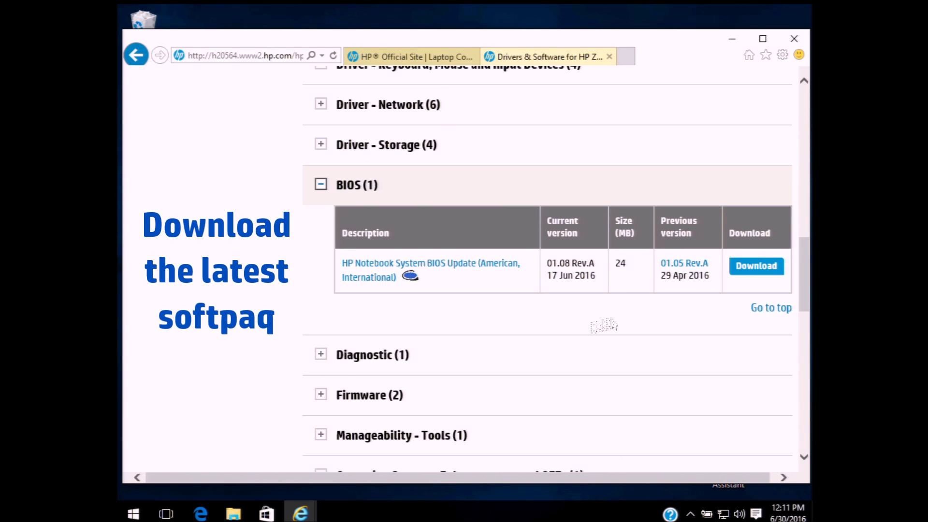
- Download the current HP Notebook System BIOS Update and save it to the Desktop as sp76317
click(735, 271)
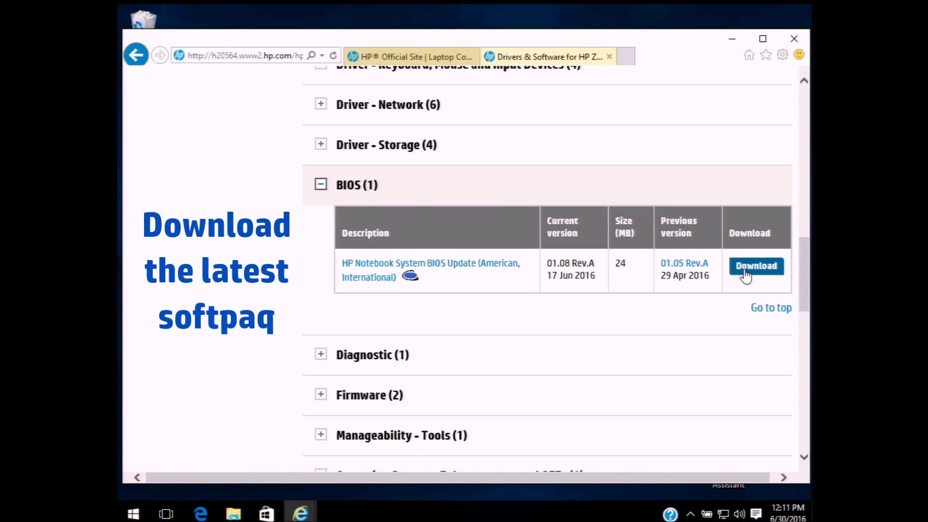
click(673, 468)
click(701, 452)
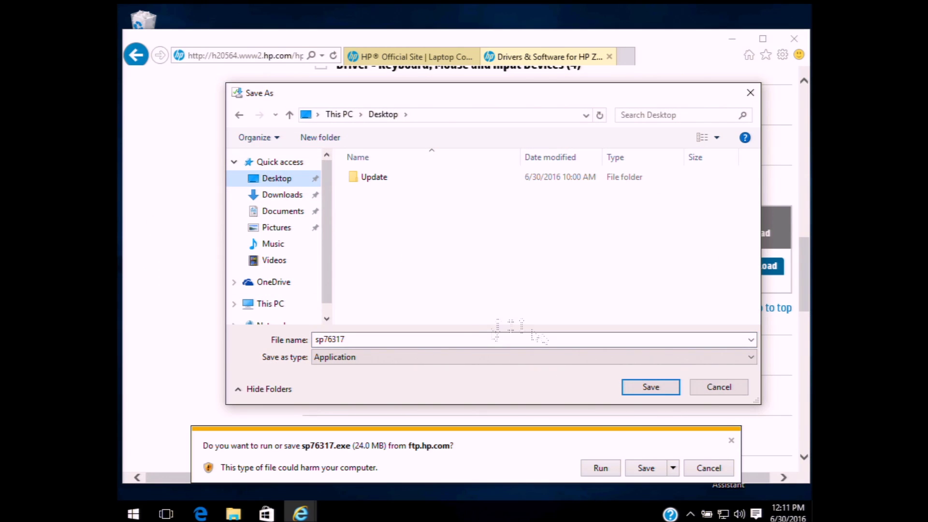
click(636, 391)
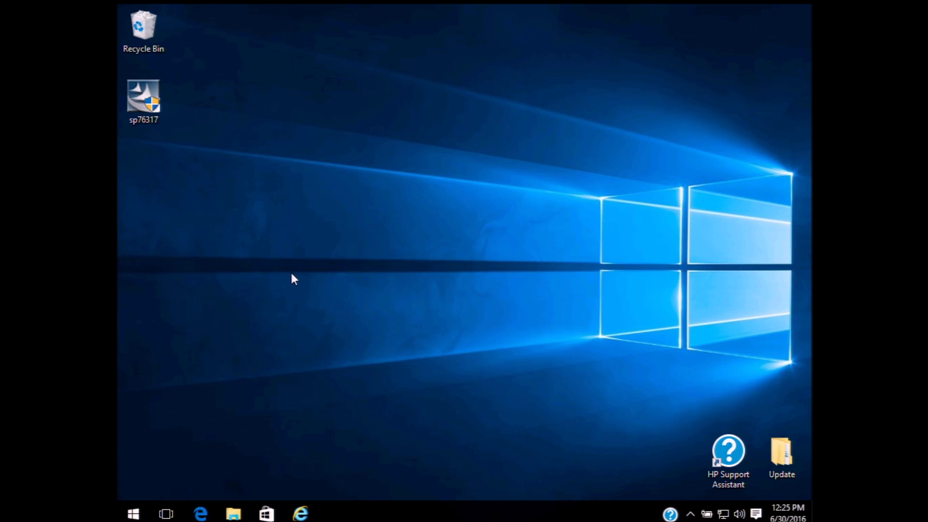
- Run the sp76317 installer with permission to make changes, accept the license terms and complete the setup wizard
double_click(156, 117)
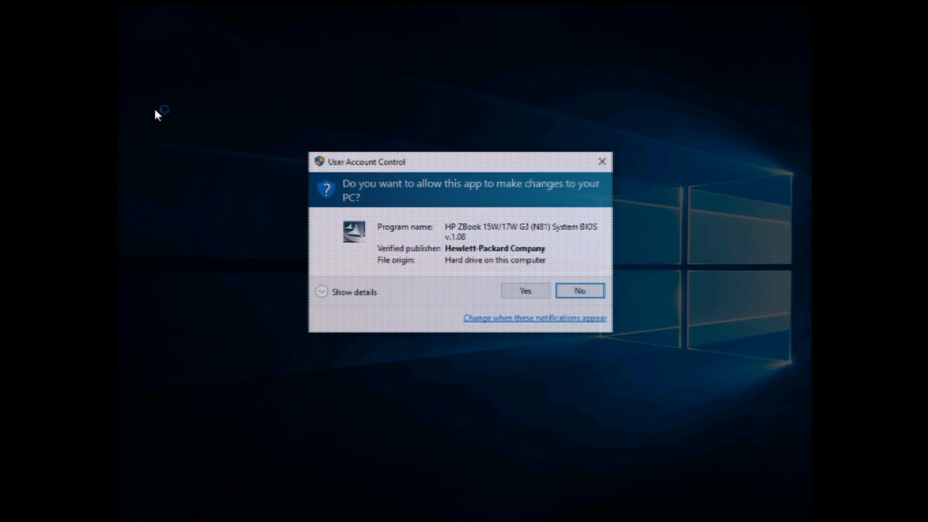
click(514, 292)
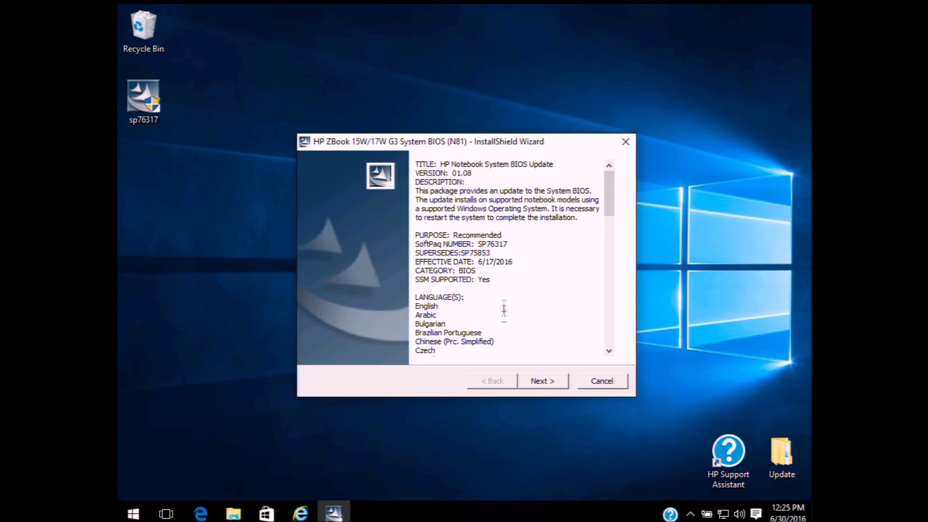
click(538, 381)
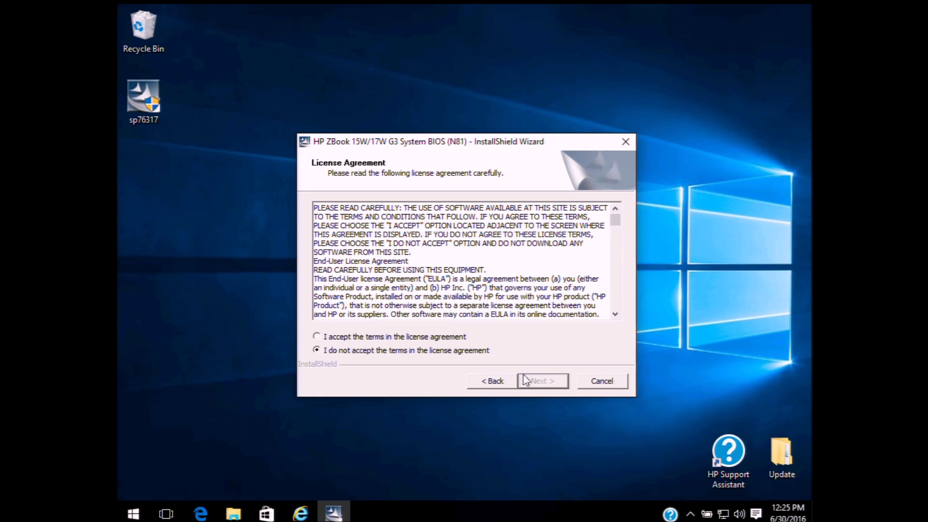
click(458, 341)
click(542, 380)
click(541, 381)
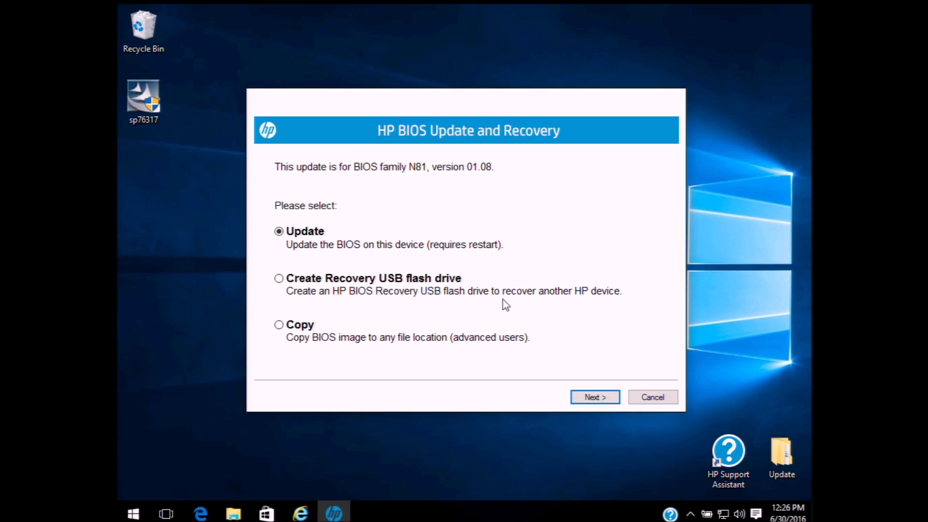
- Choose Update in HP BIOS Update and Recovery and start flashing the BIOS on this device to version 01.08
click(591, 398)
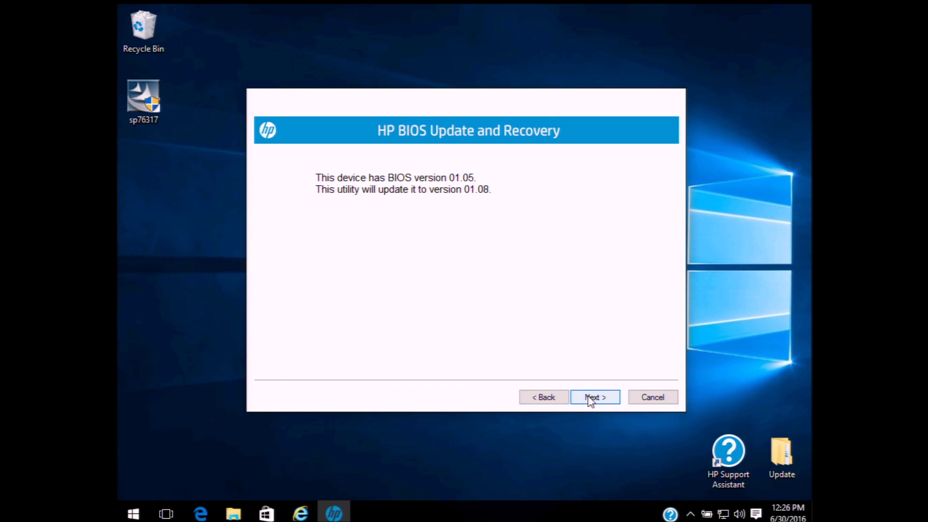
click(590, 399)
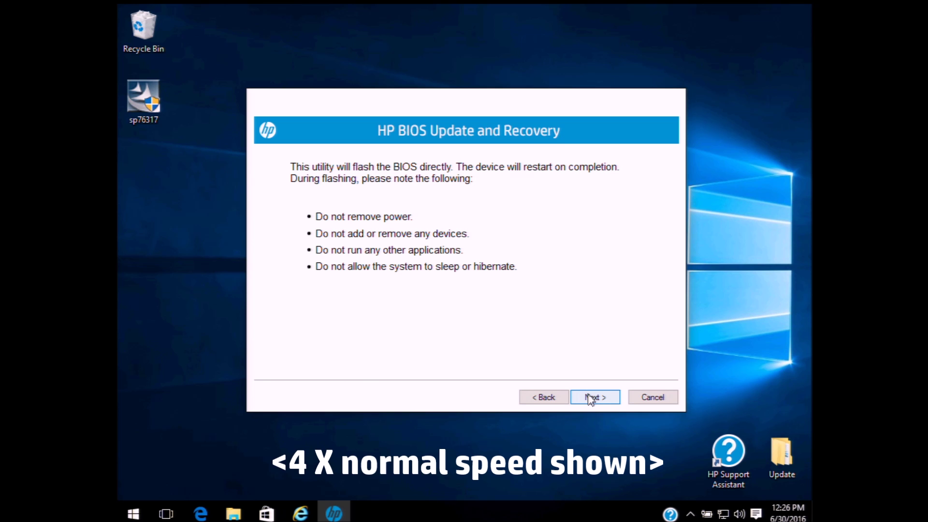
click(590, 394)
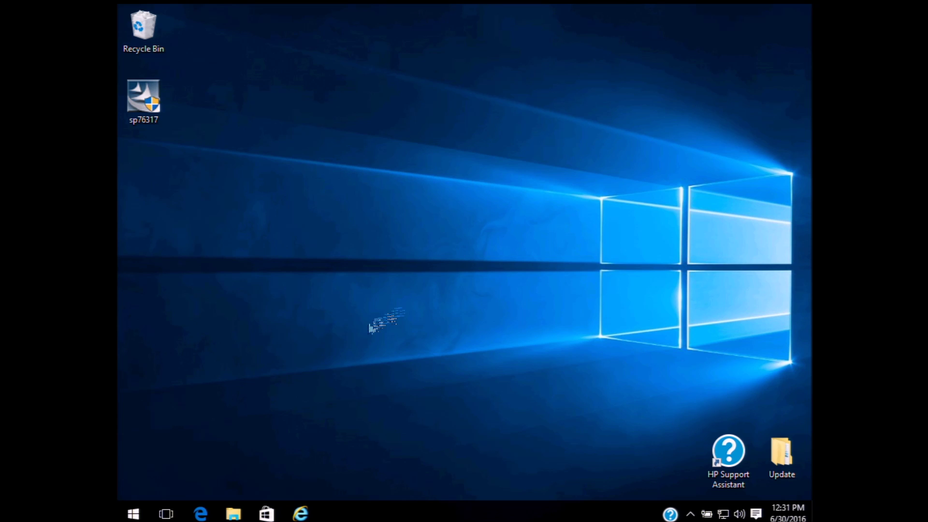
- Run msinfo32 to open Windows System Information and check the BIOS version
right_click(134, 514)
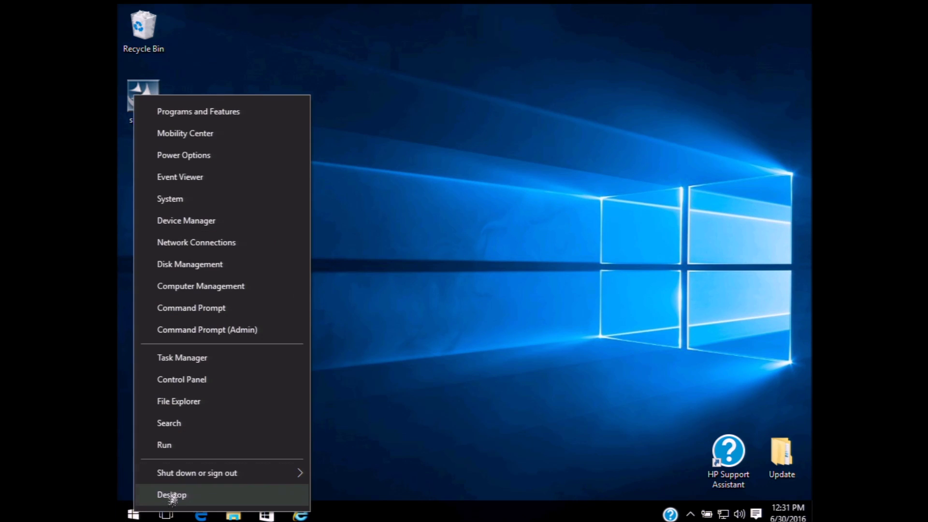
click(175, 443)
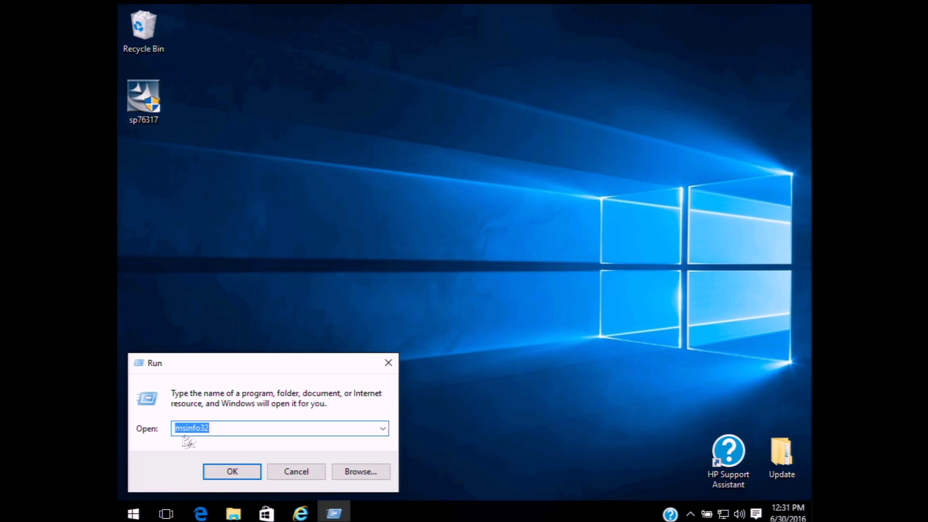
click(215, 430)
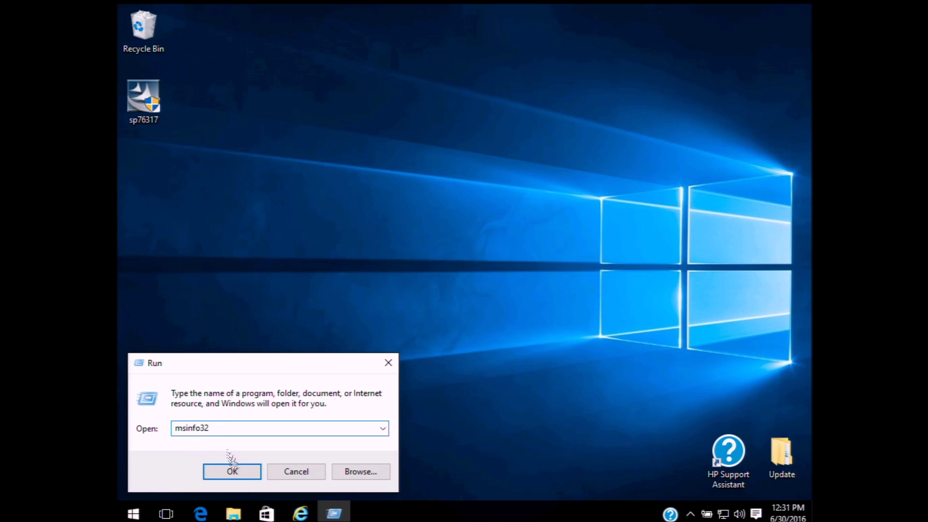
click(241, 474)
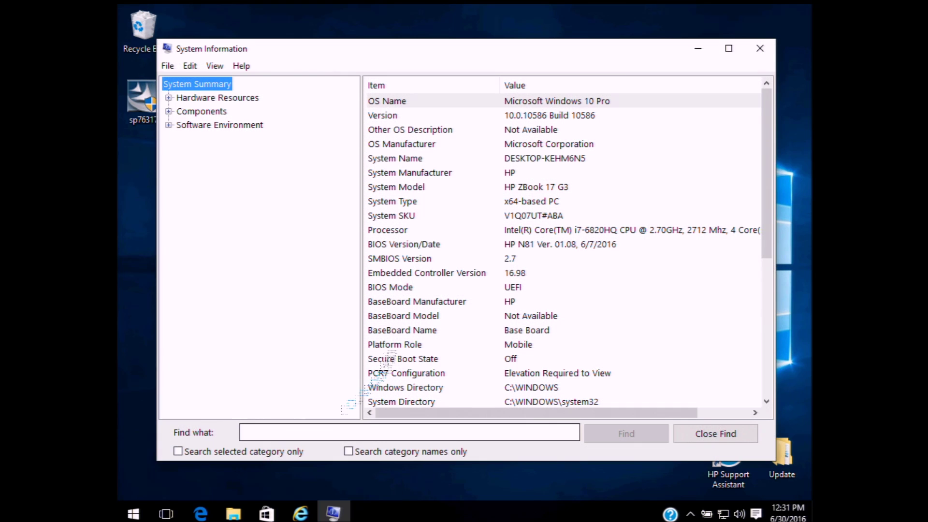